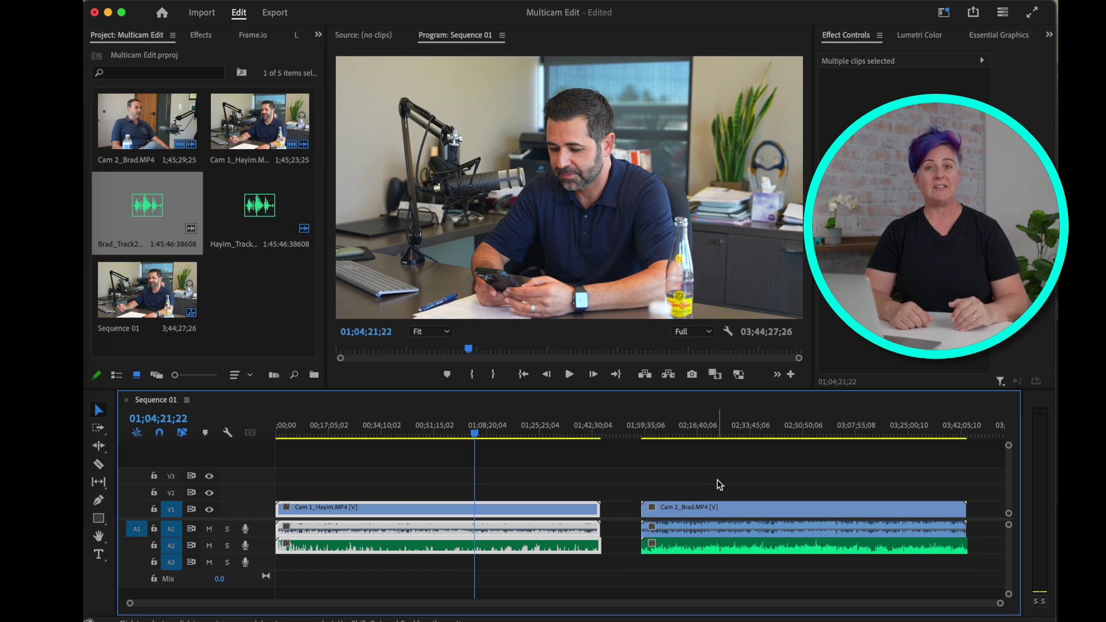
Synchronize the Cam 2 clip with its separate audio track and move the group to the sequence start on V2, A3 and A4.
drag(719, 467, 718, 571)
right_click(735, 544)
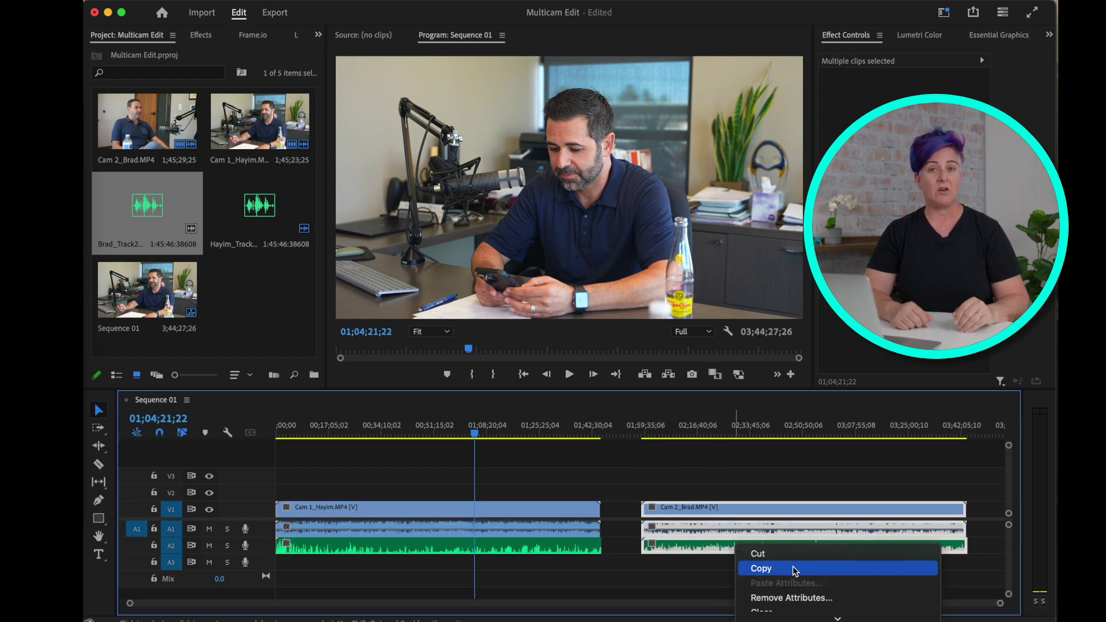
scroll(784, 364, down, 1)
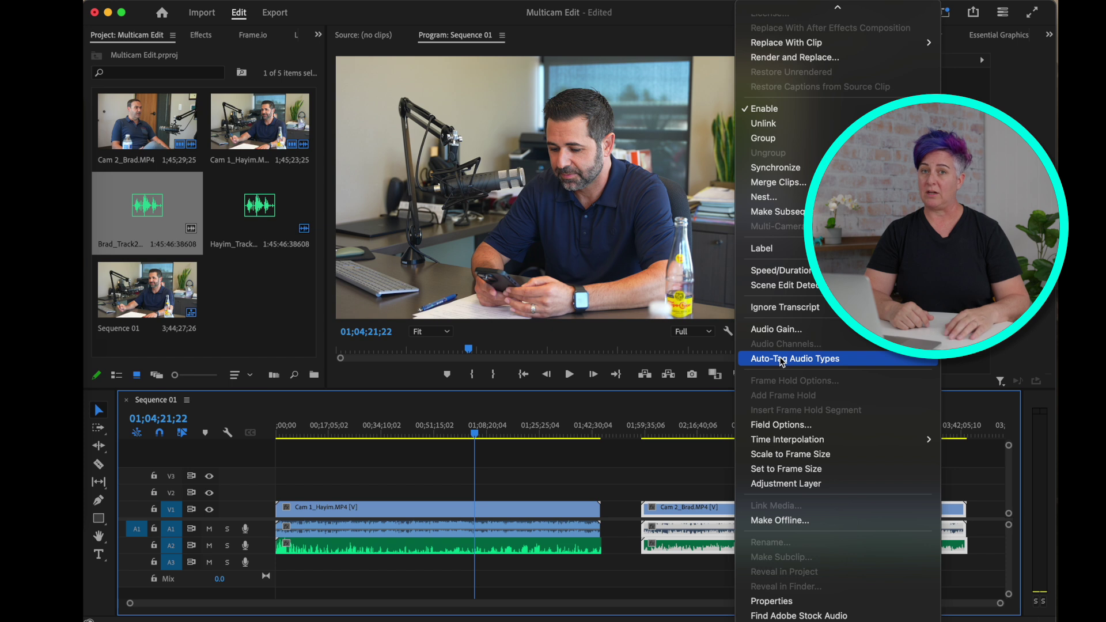
click(775, 167)
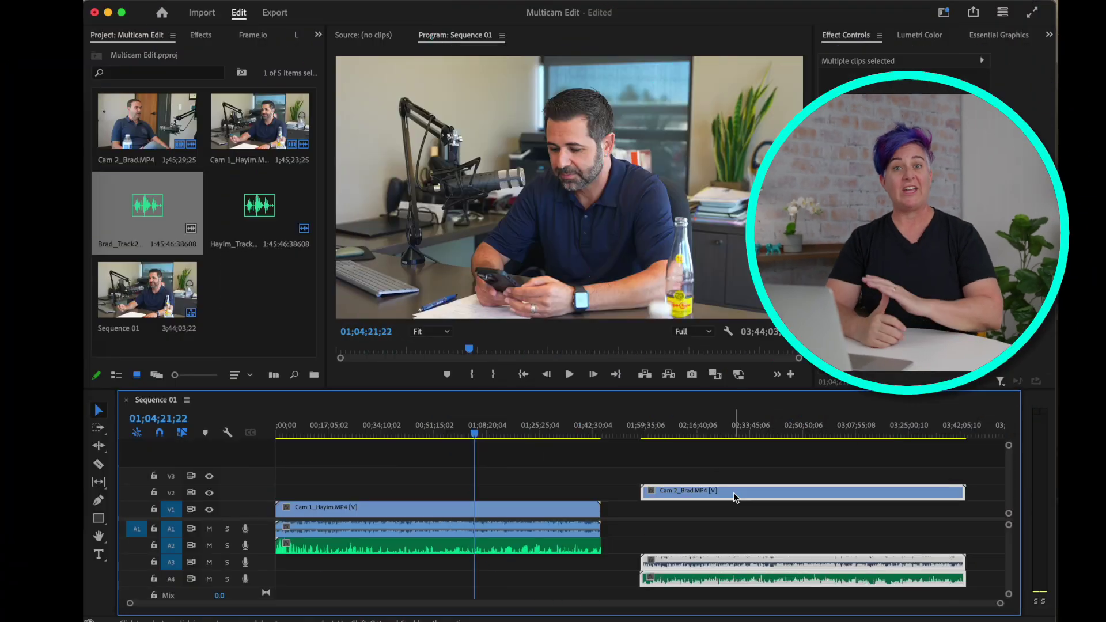
drag(733, 501, 340, 490)
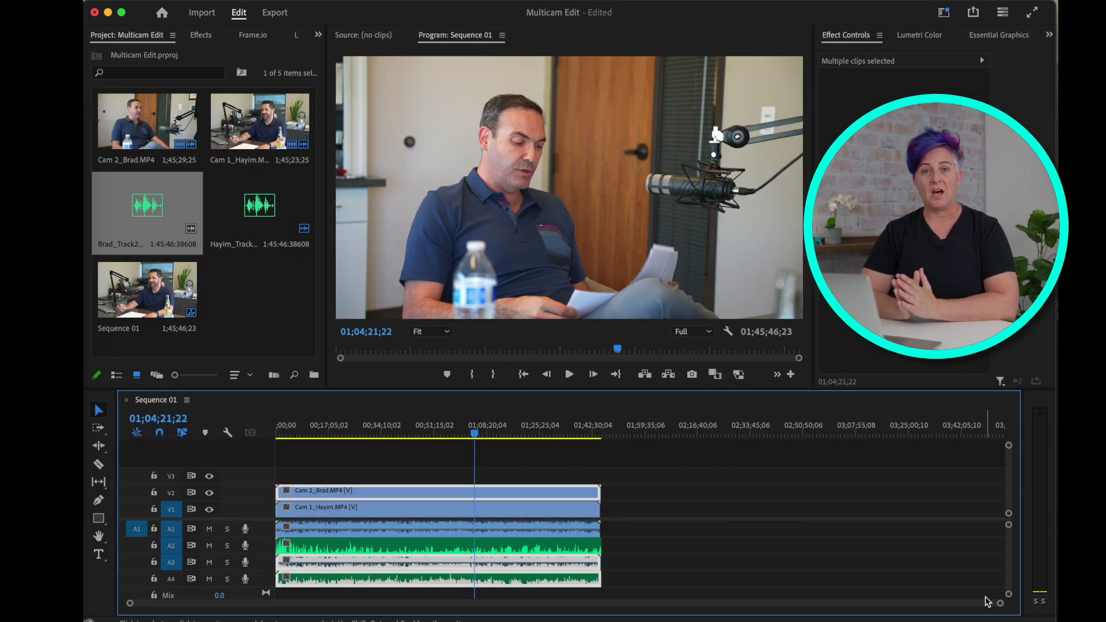
Unlink the Cam 1 clip's built-in camera audio from its video and delete that audio from A1.
mouse_move(999, 606)
mouse_down()
mouse_move(790, 609)
mouse_move(800, 608)
mouse_up()
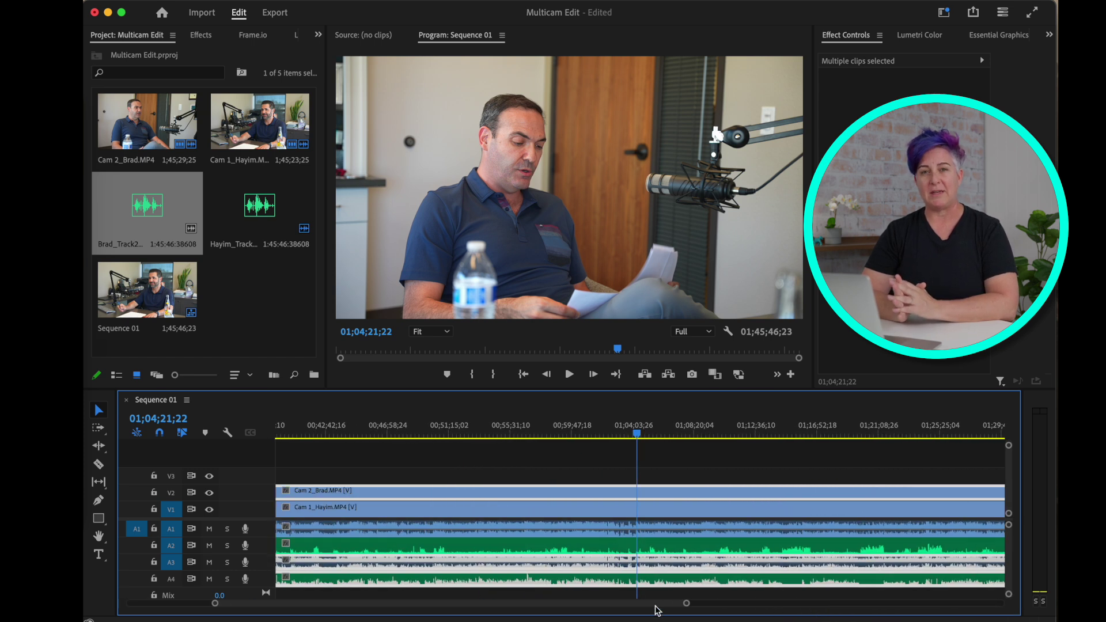
drag(657, 611, 544, 616)
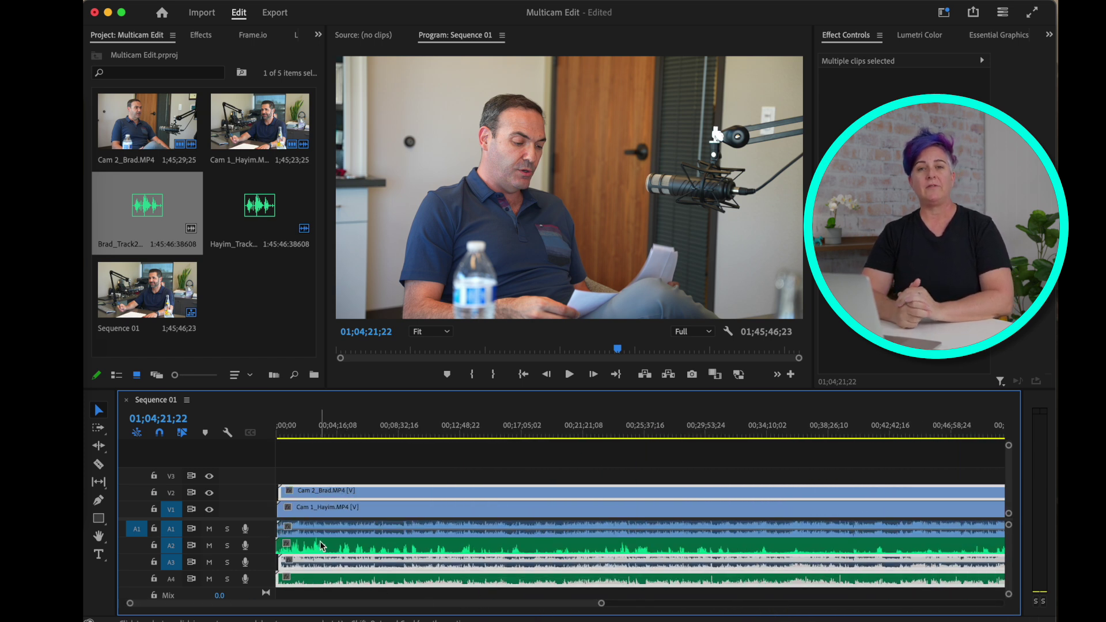
drag(607, 605, 574, 606)
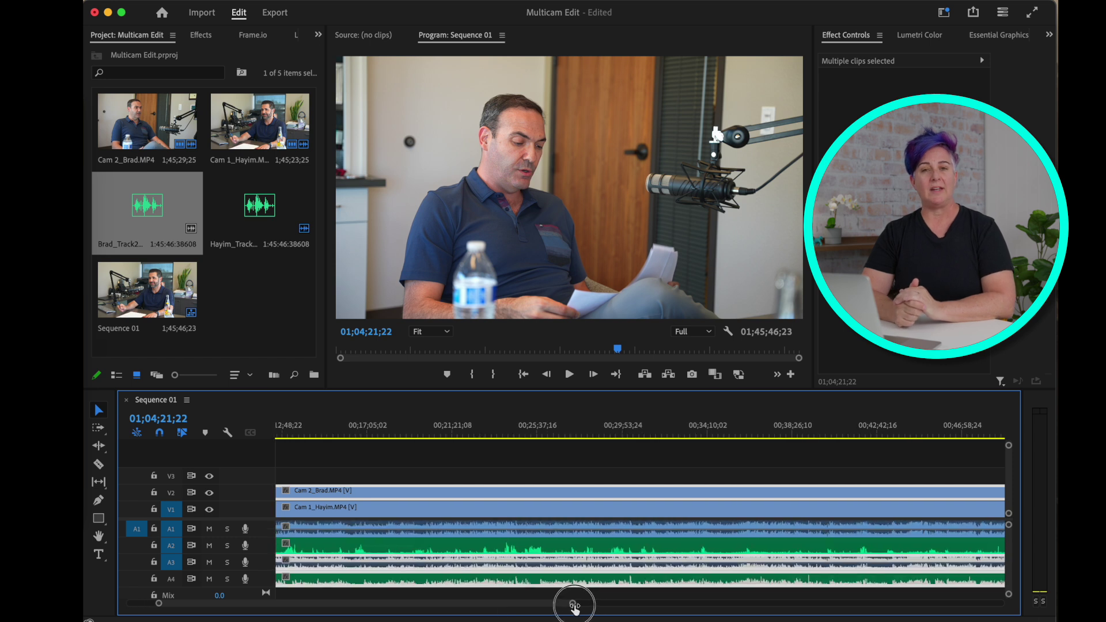
drag(503, 605, 405, 615)
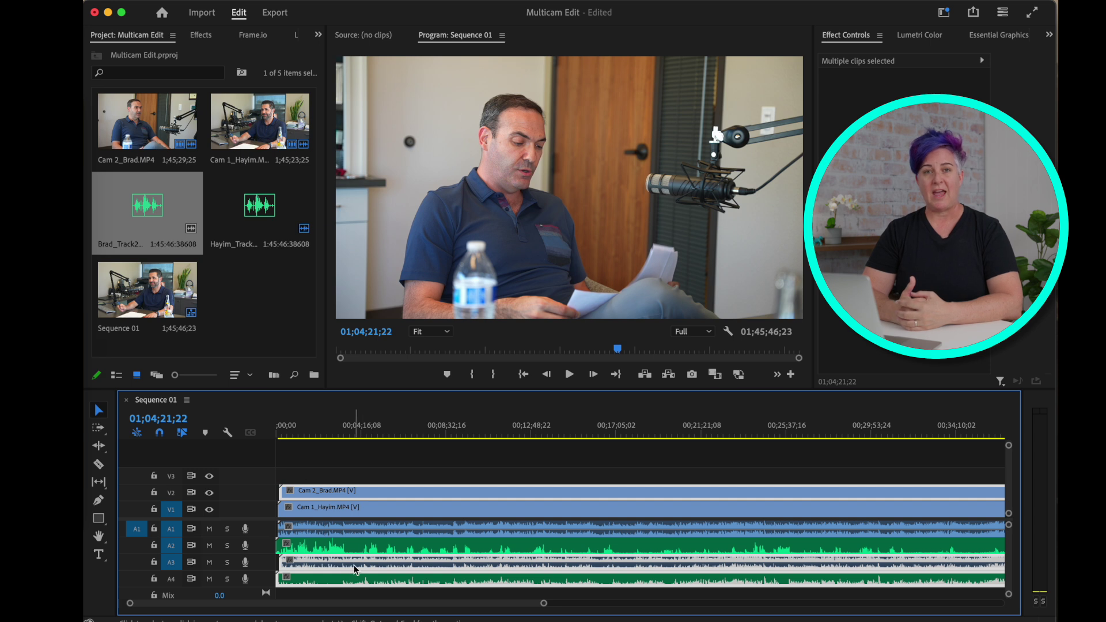
click(380, 530)
right_click(380, 530)
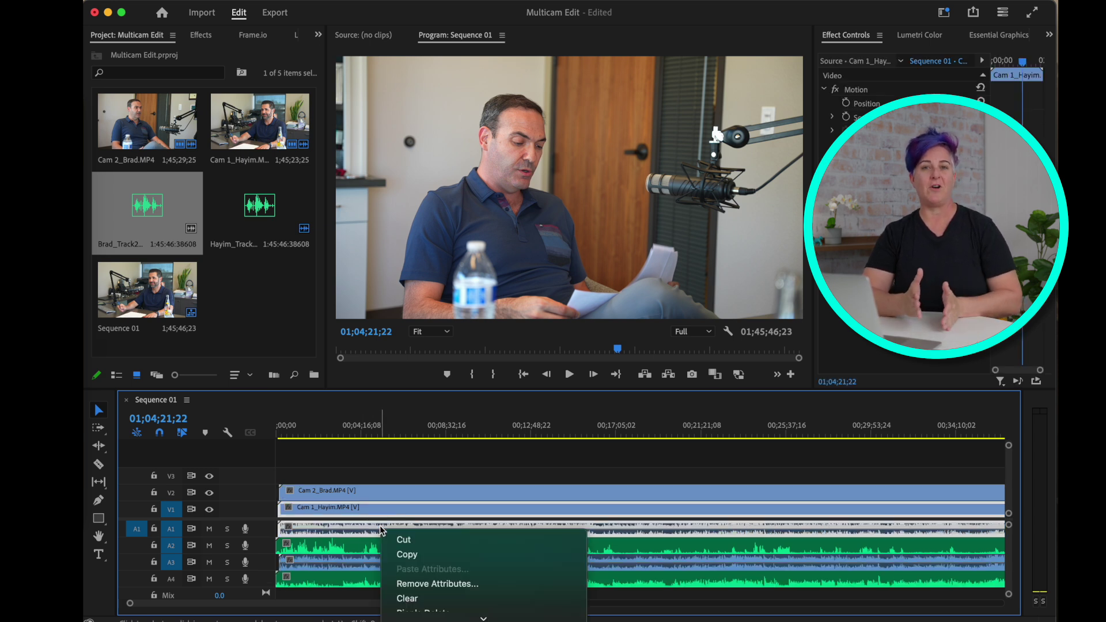
scroll(437, 380, down, 5)
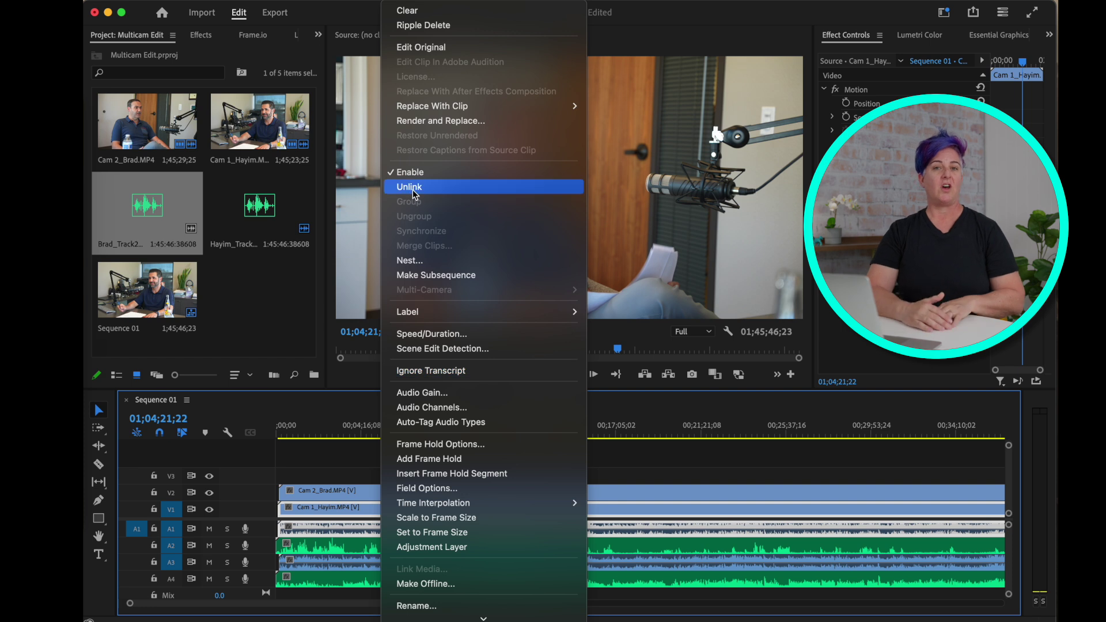
click(413, 193)
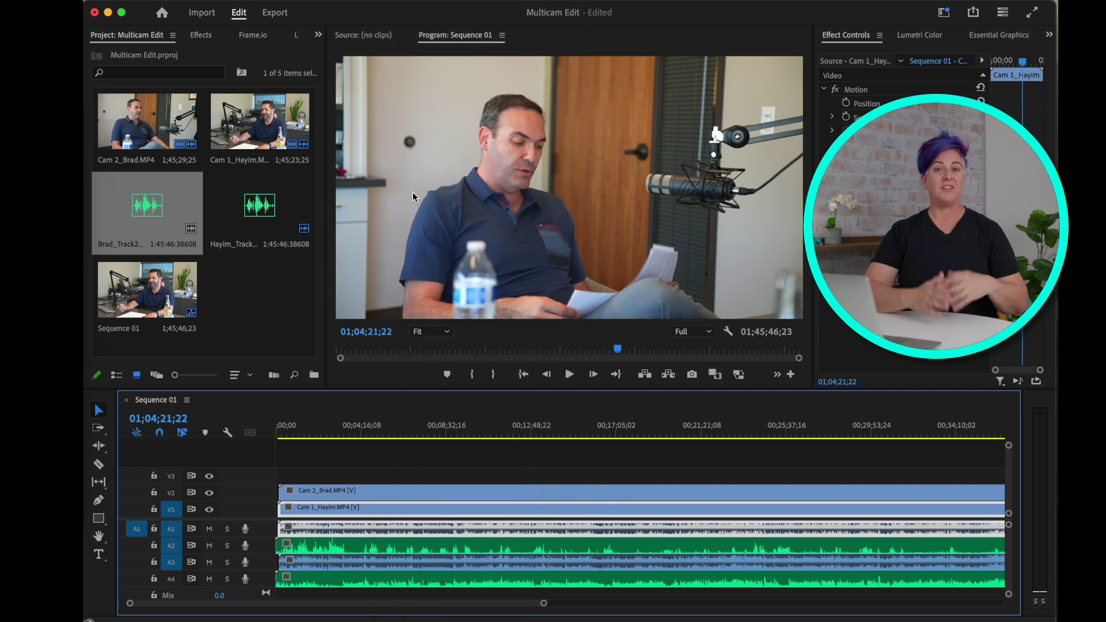
click(407, 529)
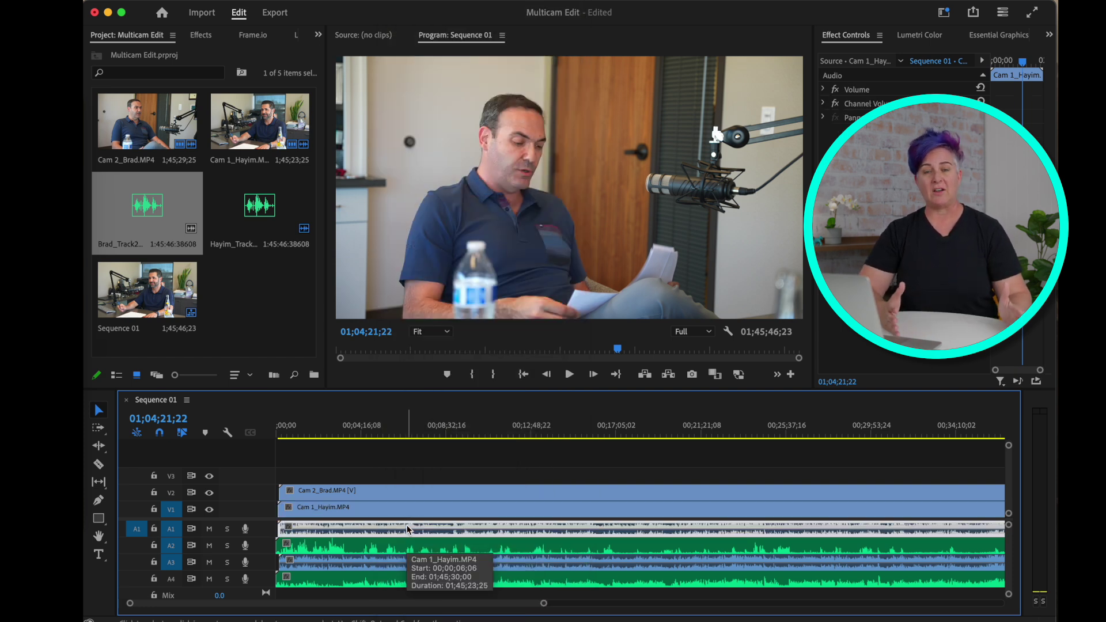
key(Delete)
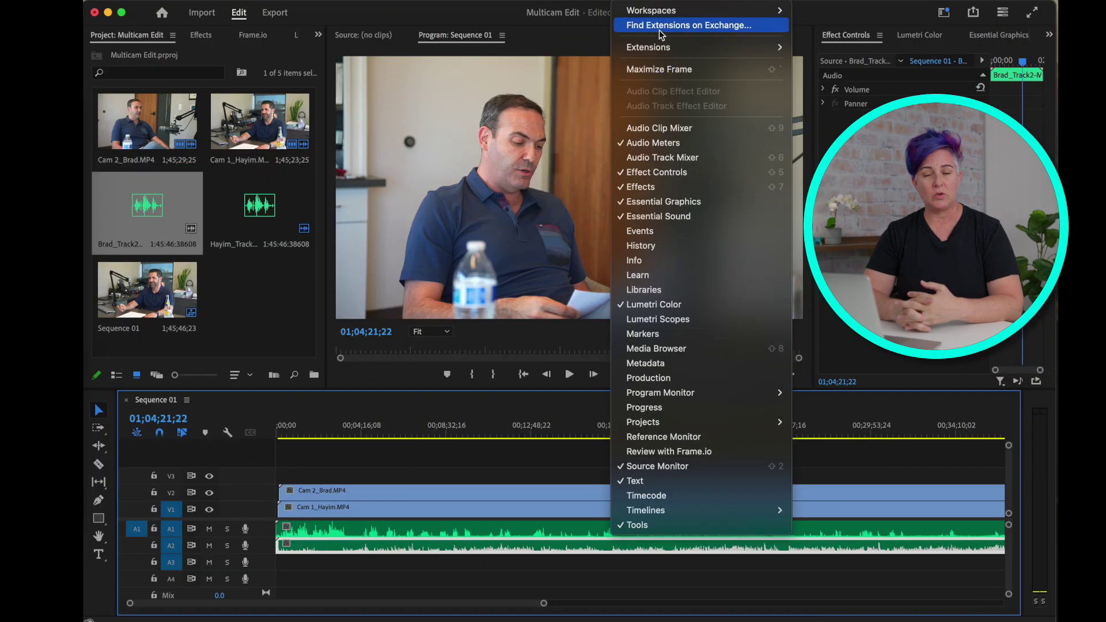
Open the FireCut extension's Multi-track tool and label the speakers H for A1 and B for A2.
mouse_move(692, 46)
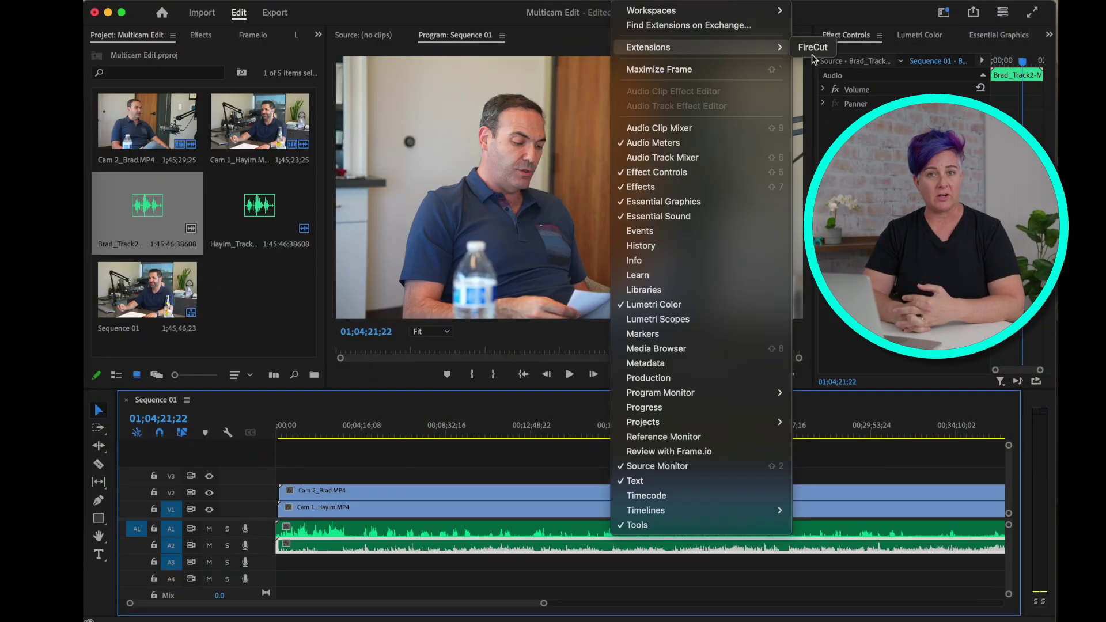
click(812, 47)
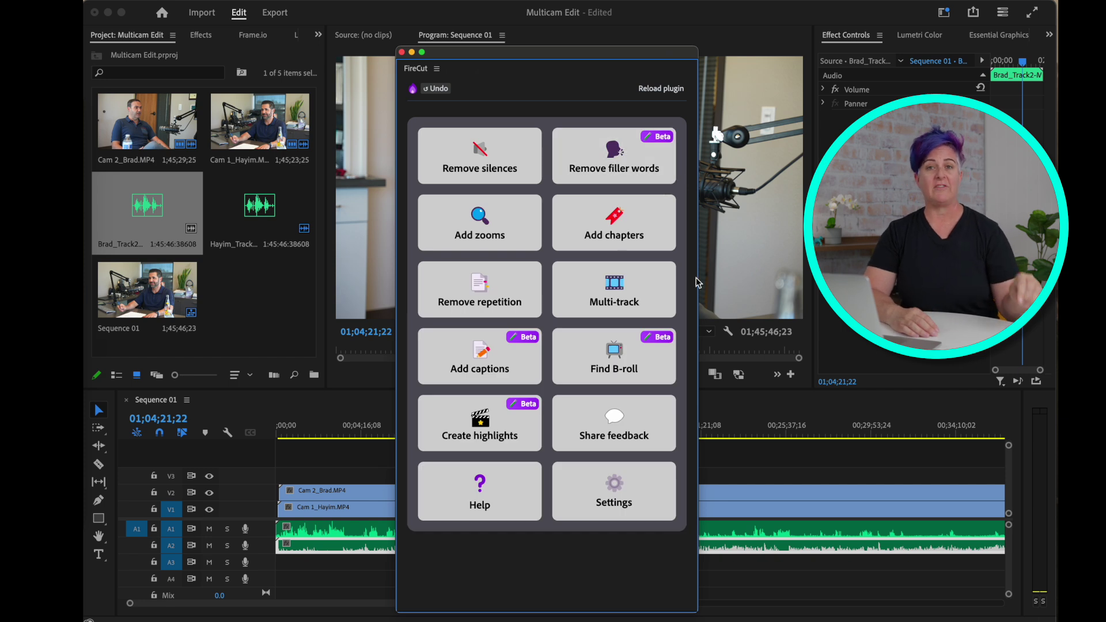
click(610, 298)
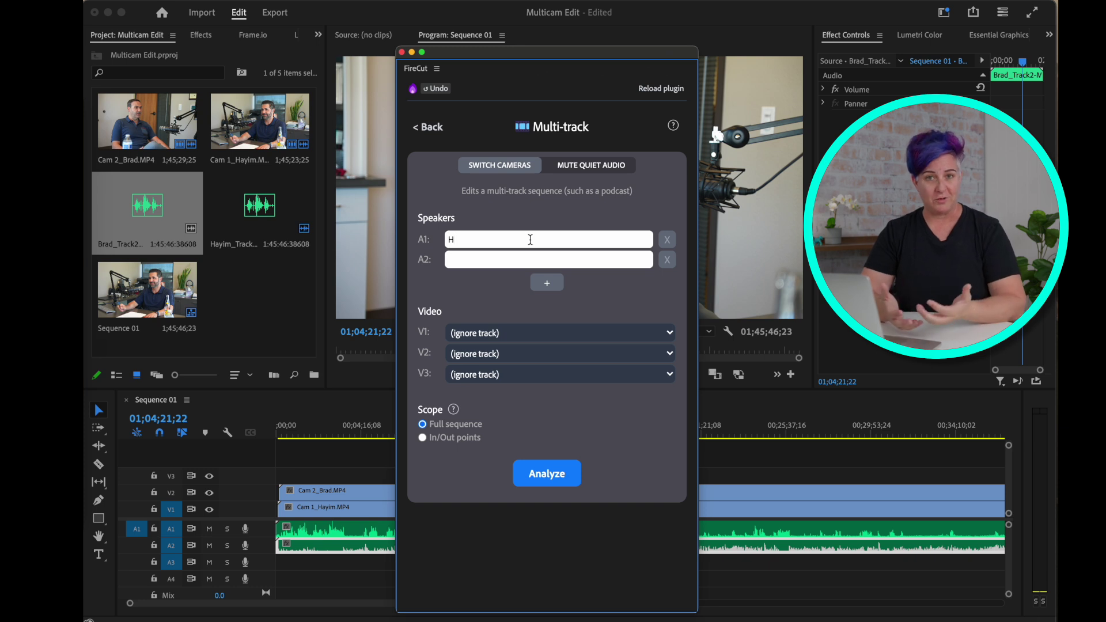
Assign video track V1 to speaker H and V2 to speaker B, and analyze the full sequence.
click(489, 334)
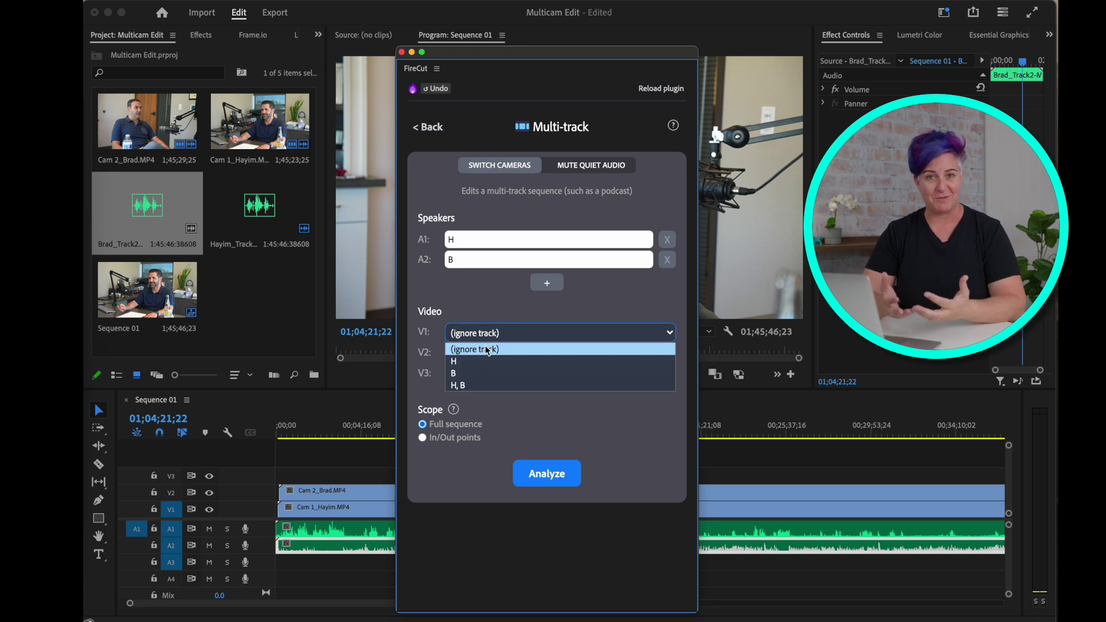
click(489, 362)
click(488, 353)
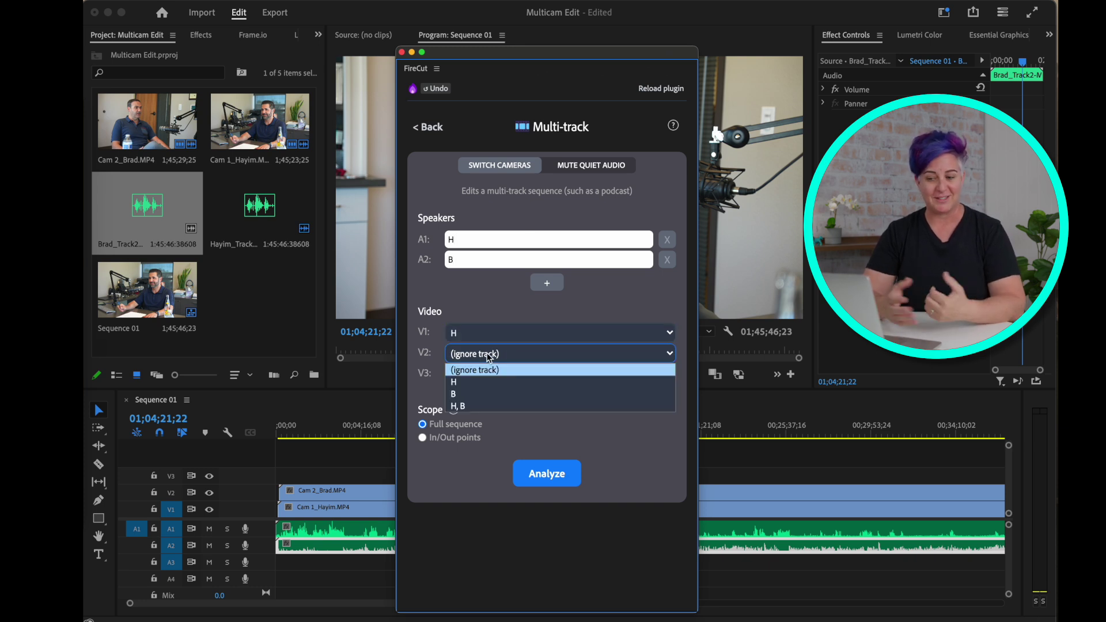
click(476, 394)
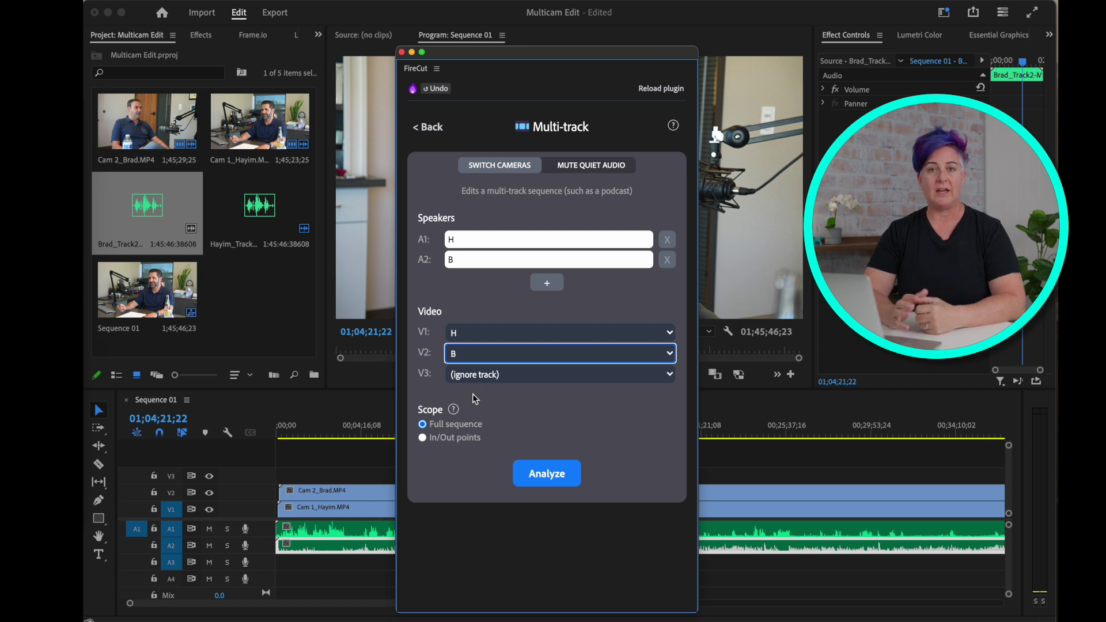
click(548, 474)
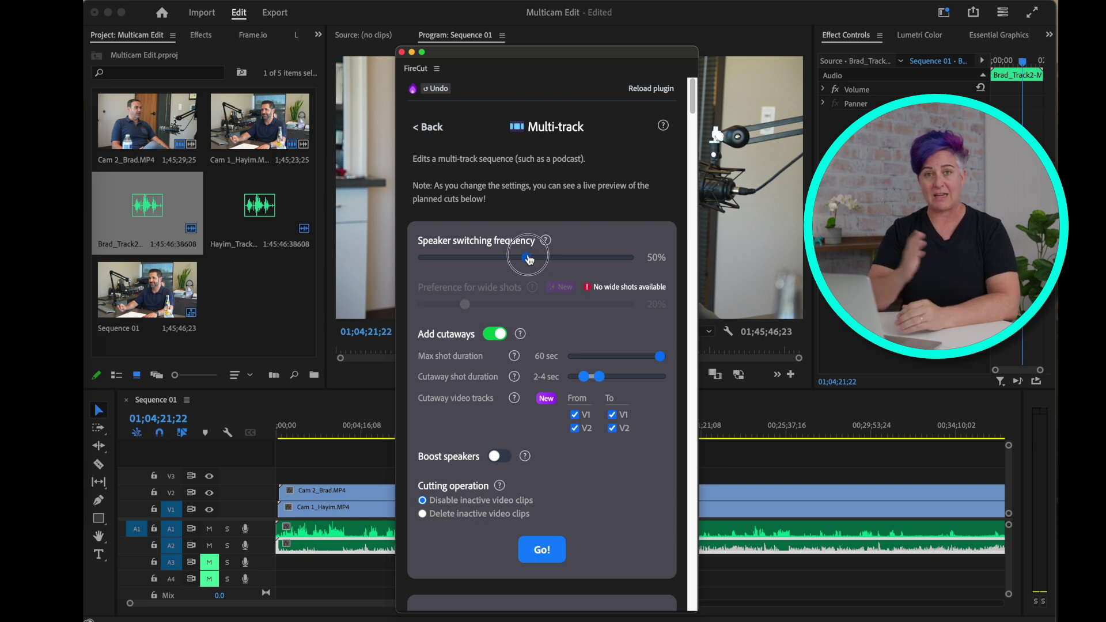
Set the speaker switching frequency to 90%, turn off cutaways, and apply the camera cuts with inactive video clips disabled.
drag(529, 259, 606, 262)
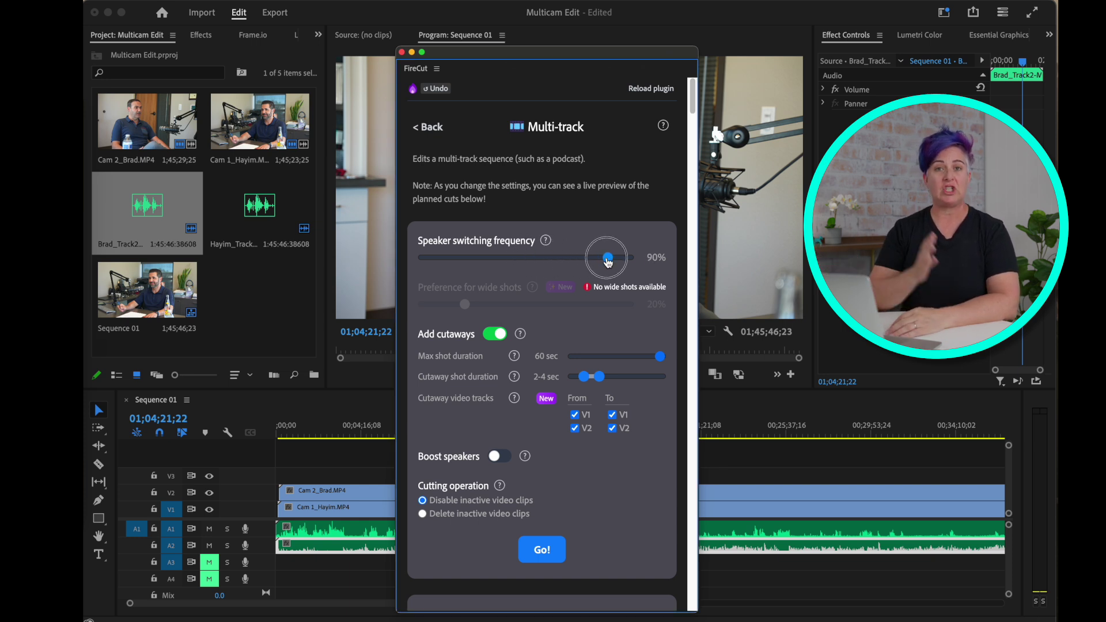
click(495, 334)
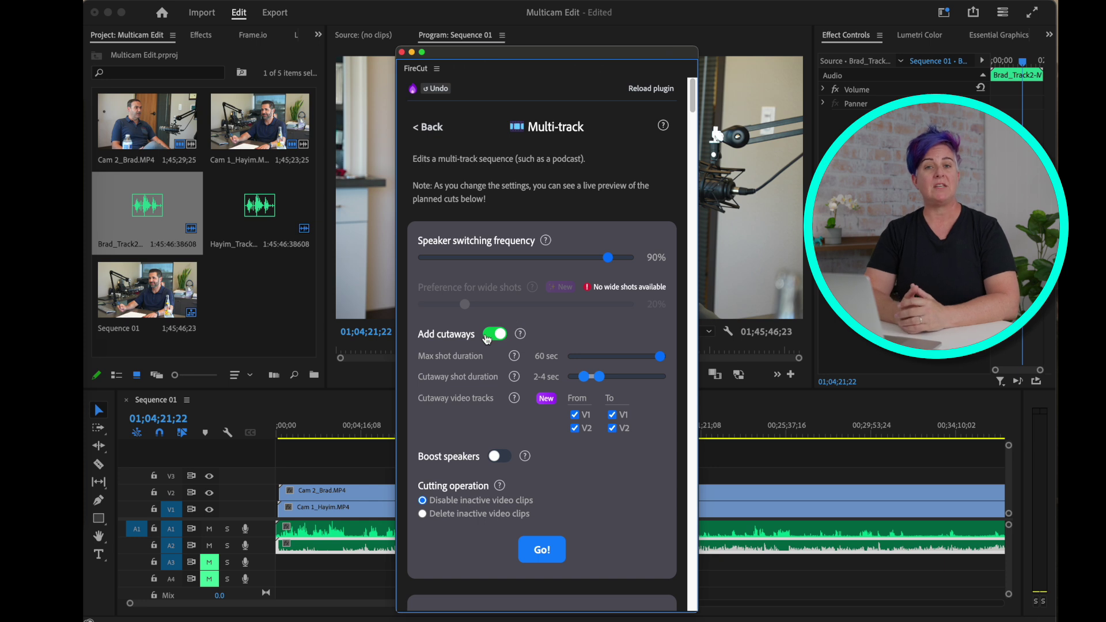
scroll(486, 339, down, 1)
scroll(486, 340, down, 3)
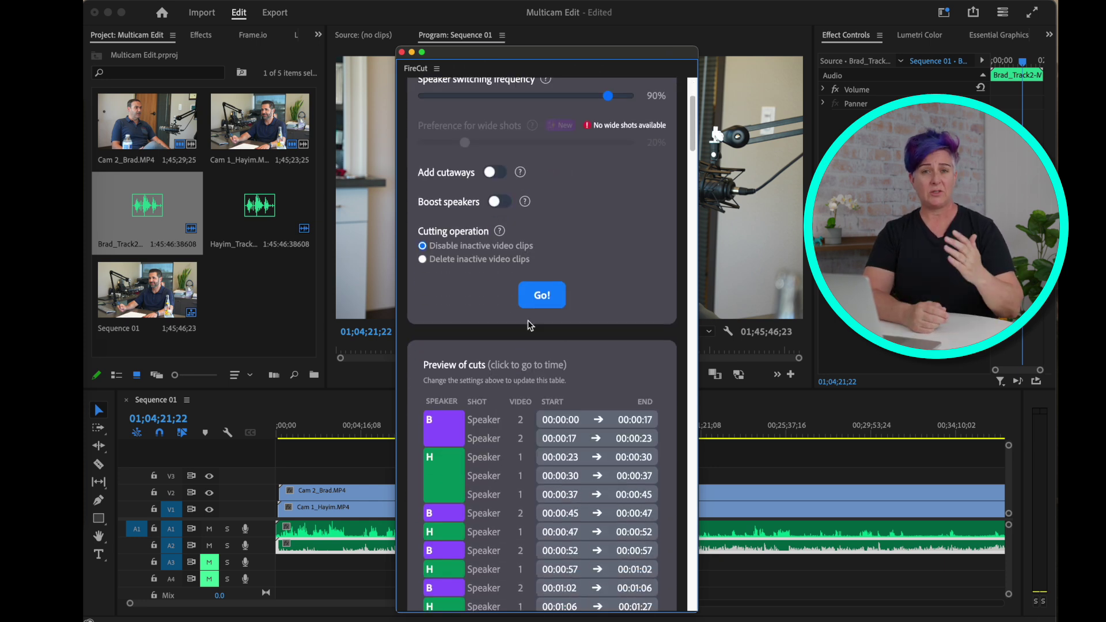
click(540, 295)
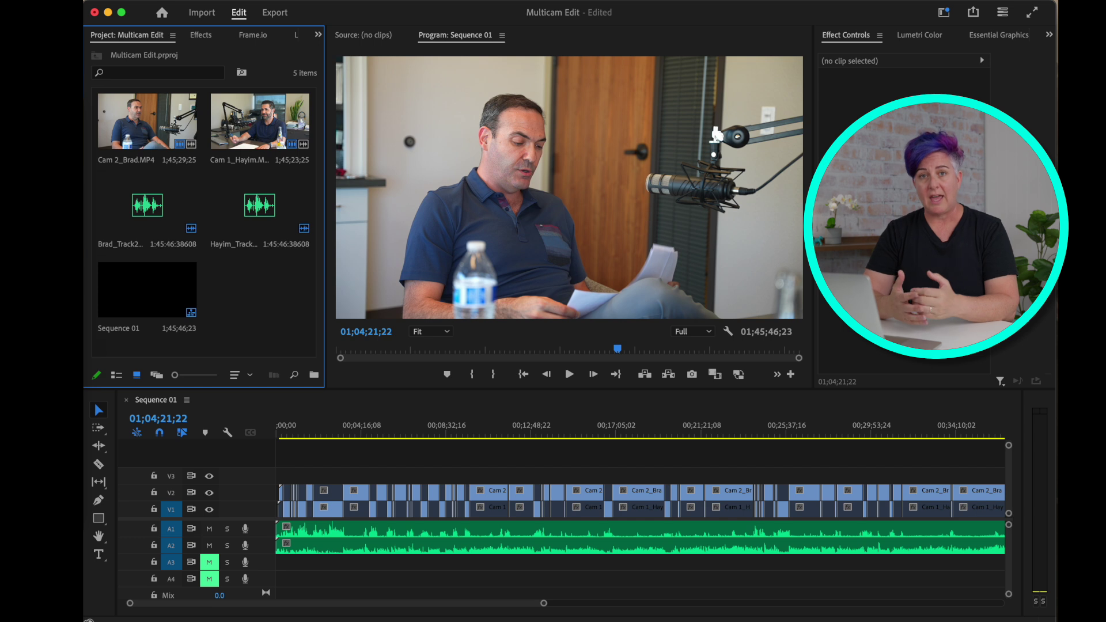
Review the camera cuts around 00;26;37;16 in the sequence and bring up the export formats.
drag(580, 430, 805, 461)
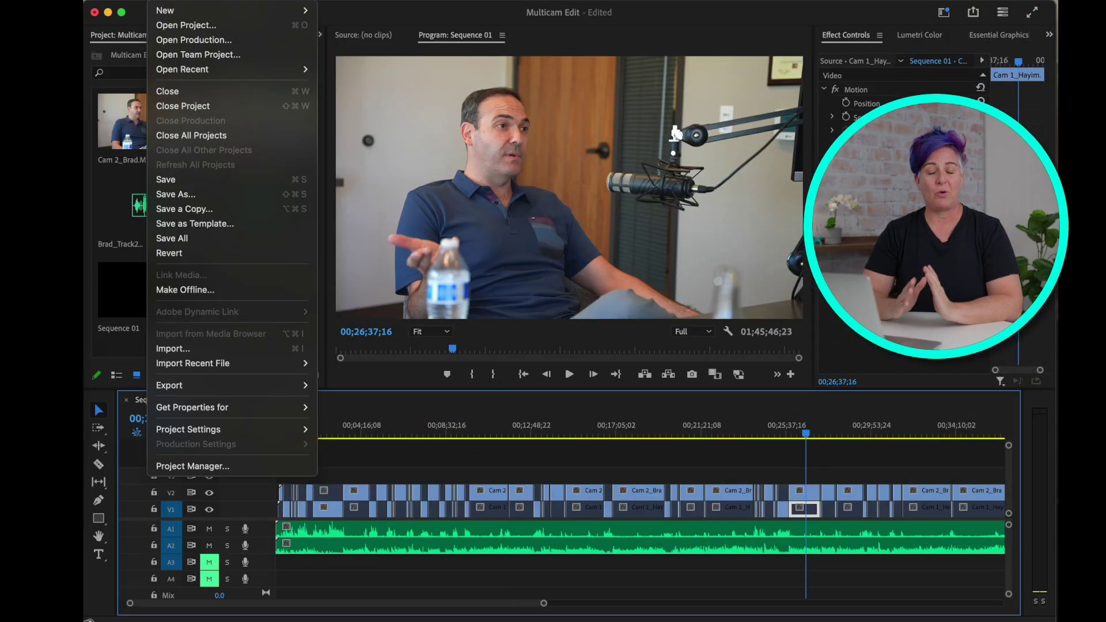
mouse_move(261, 391)
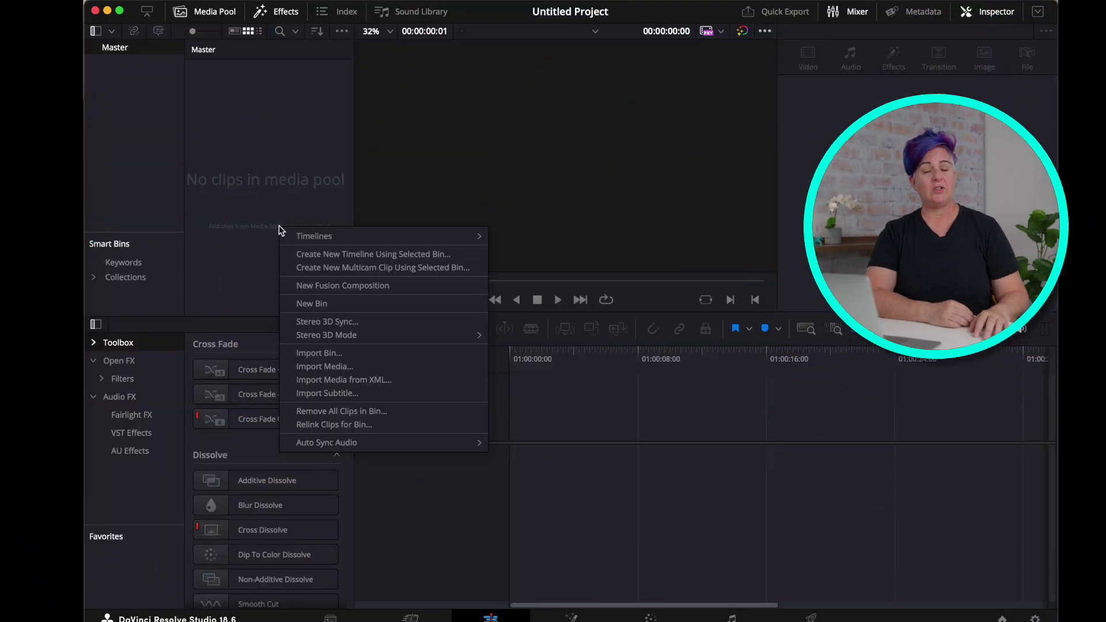
Switch to DaVinci Resolve and import the timeline from Sequence 01_1.xml at 1920 x 1080, bringing the source clips into the media pool.
mouse_move(309, 237)
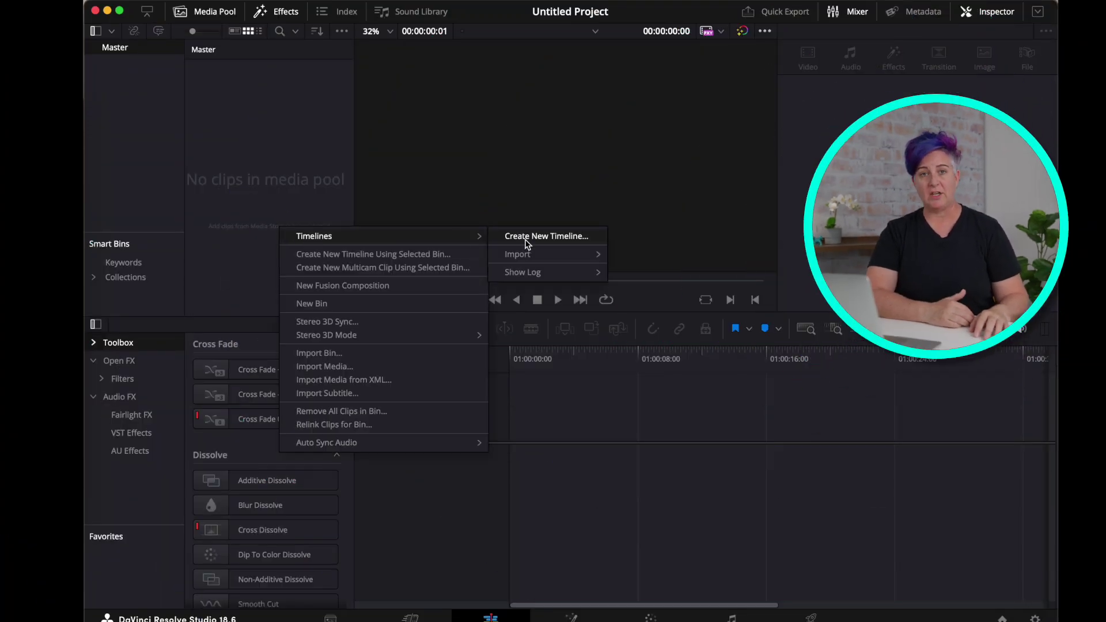
mouse_move(533, 255)
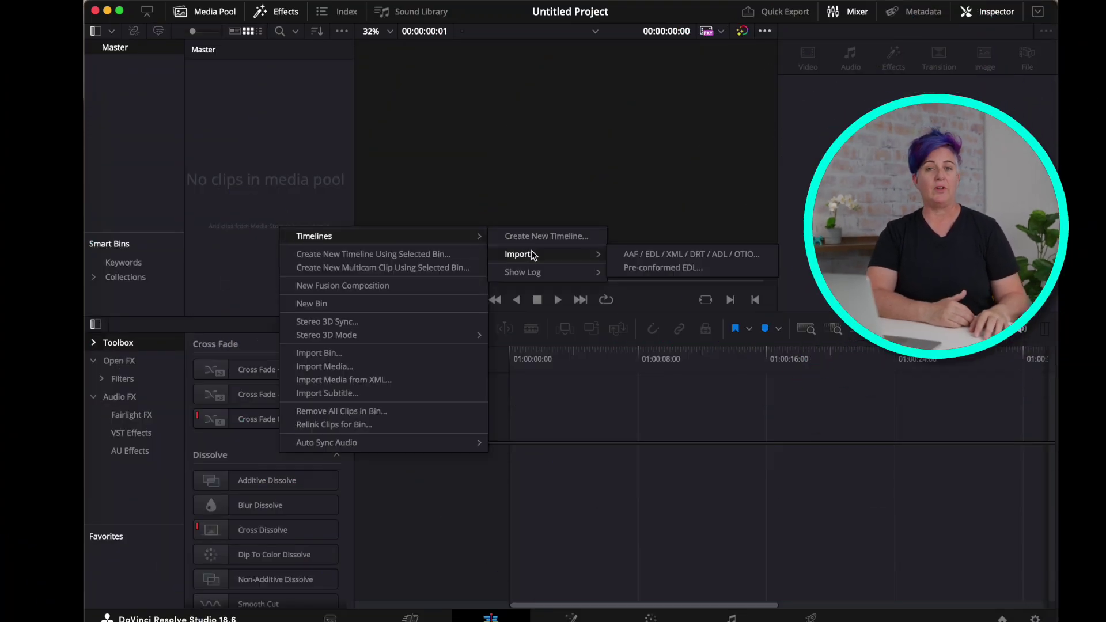
click(666, 257)
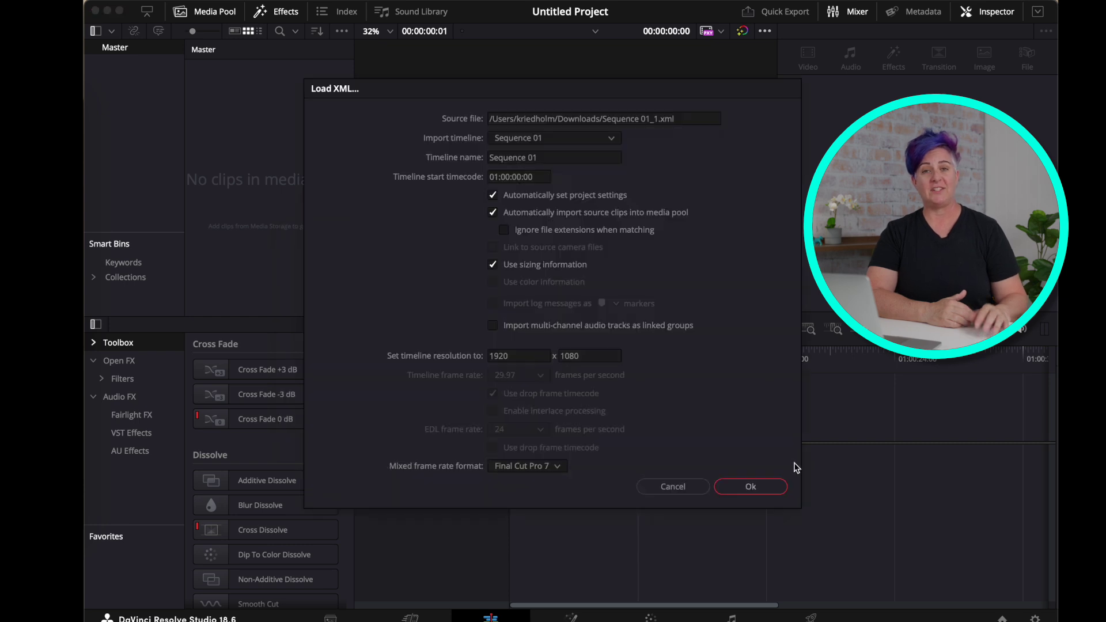
click(754, 488)
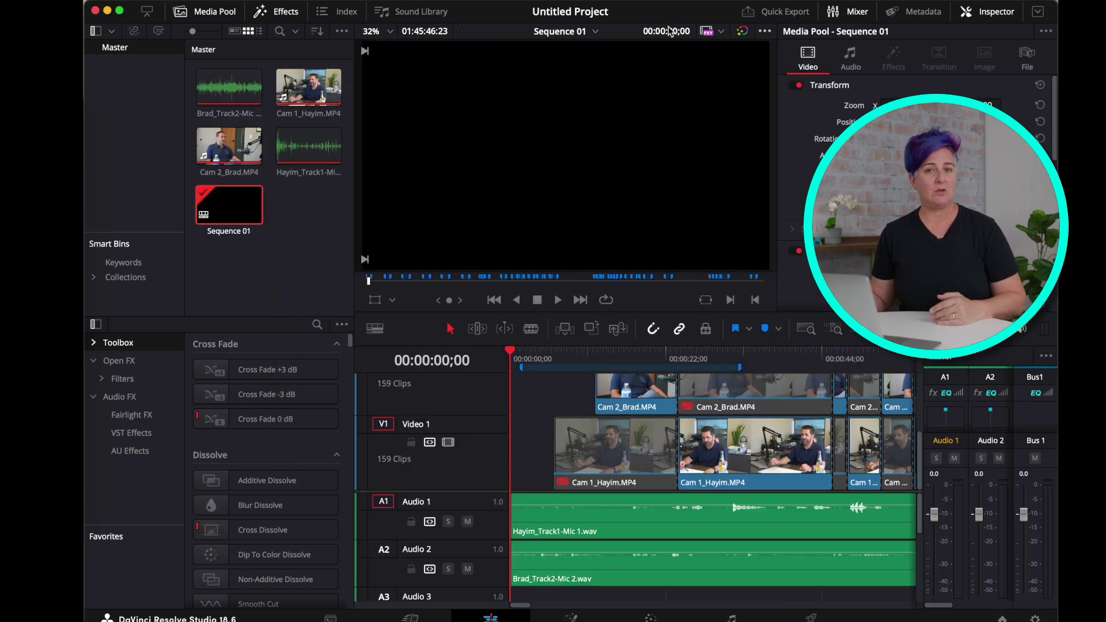
Inspect the imported camera cuts around 00:00:35;10, selecting the disabled Cam 2 clip on Video 2 and its starting edit point.
mouse_move(512, 354)
mouse_down()
mouse_move(851, 387)
mouse_move(759, 387)
mouse_up()
scroll(735, 409, up, 2)
click(734, 410)
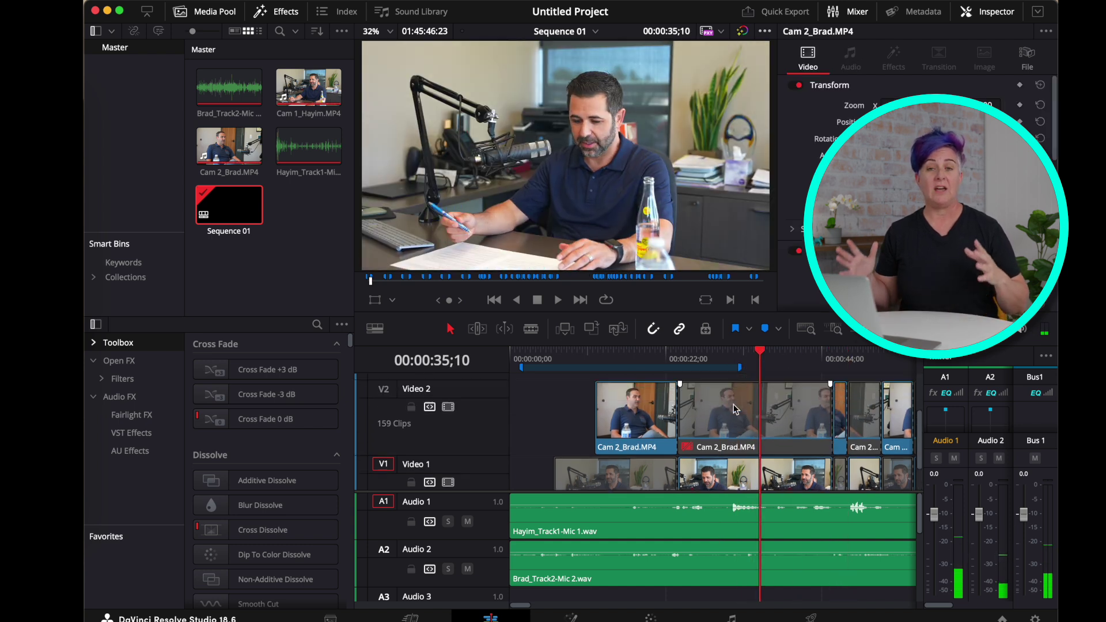
mouse_move(680, 417)
mouse_down()
mouse_move(666, 420)
mouse_move(679, 419)
mouse_up()
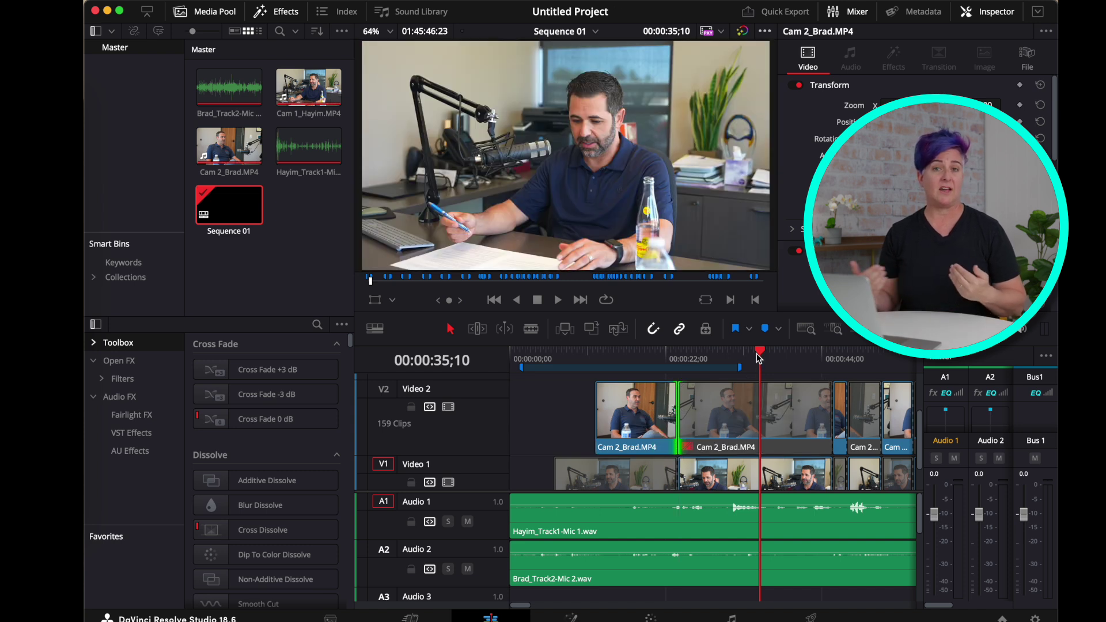
click(743, 371)
mouse_move(743, 370)
mouse_down()
mouse_move(795, 365)
mouse_move(722, 375)
mouse_move(801, 353)
mouse_move(869, 367)
mouse_up()
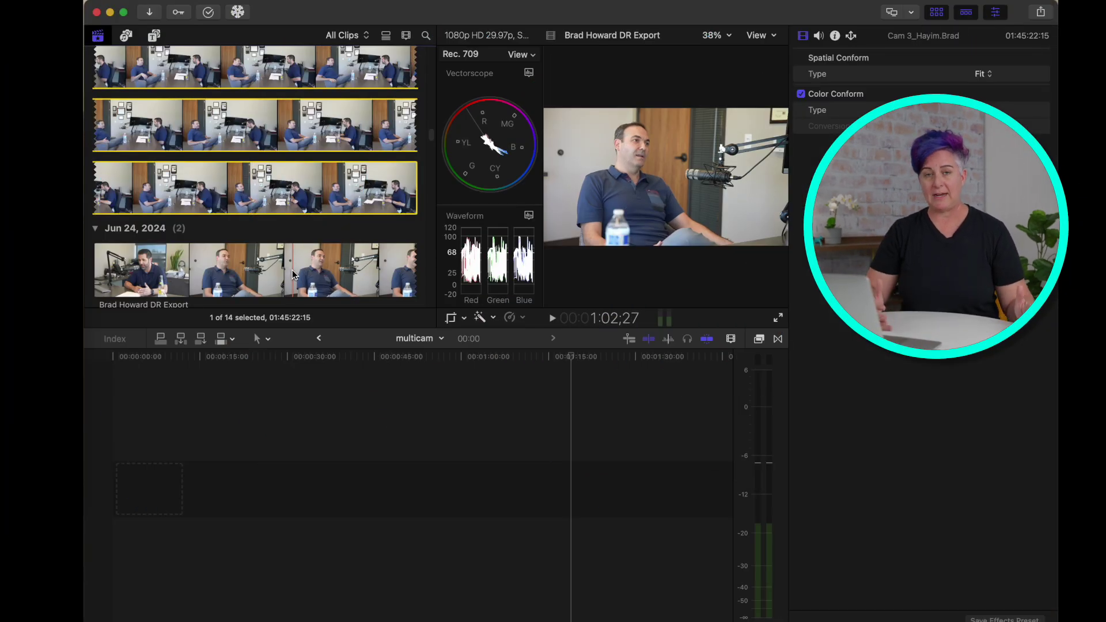
Create a multicam clip from the selected Cam 3 clip and the DR Export clip in the Episodes event, using audio for synchronization.
super+click(295, 272)
right_click(295, 270)
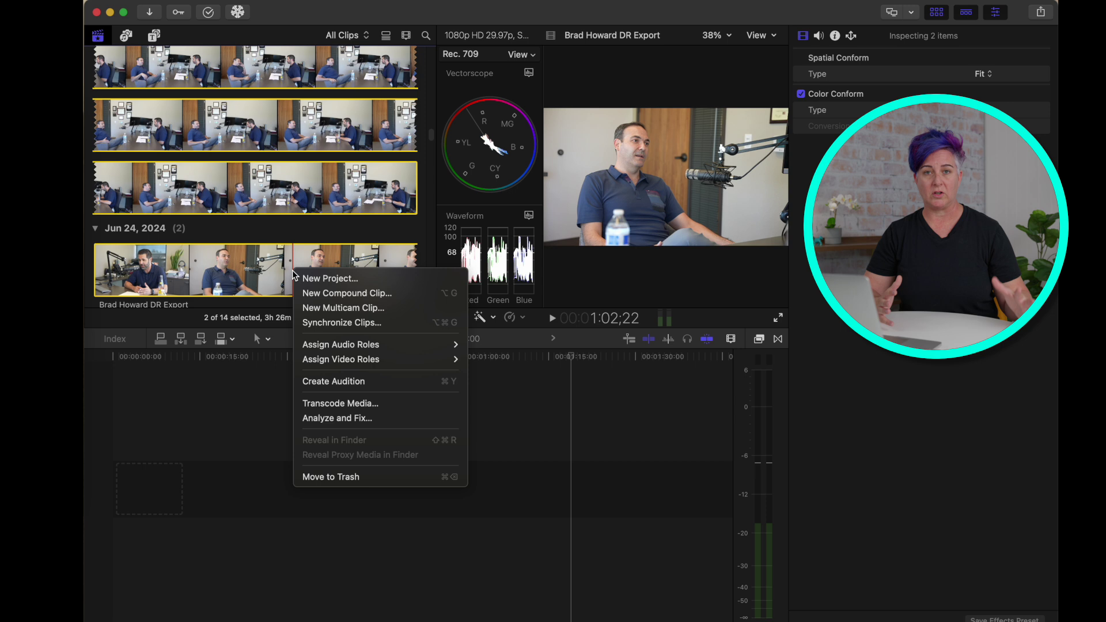
click(331, 308)
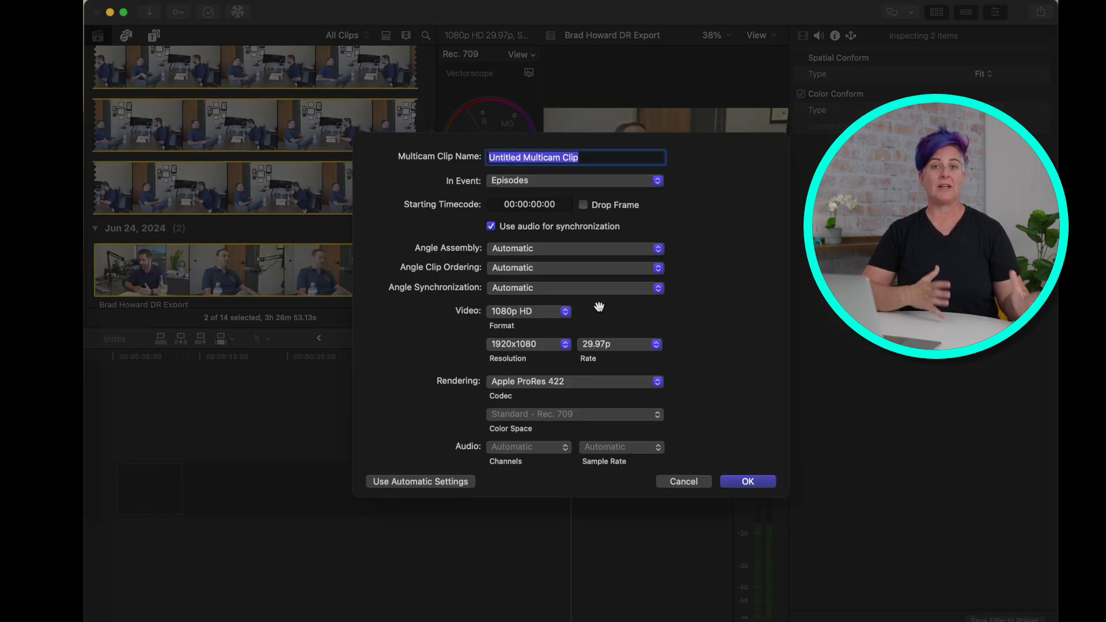
click(749, 481)
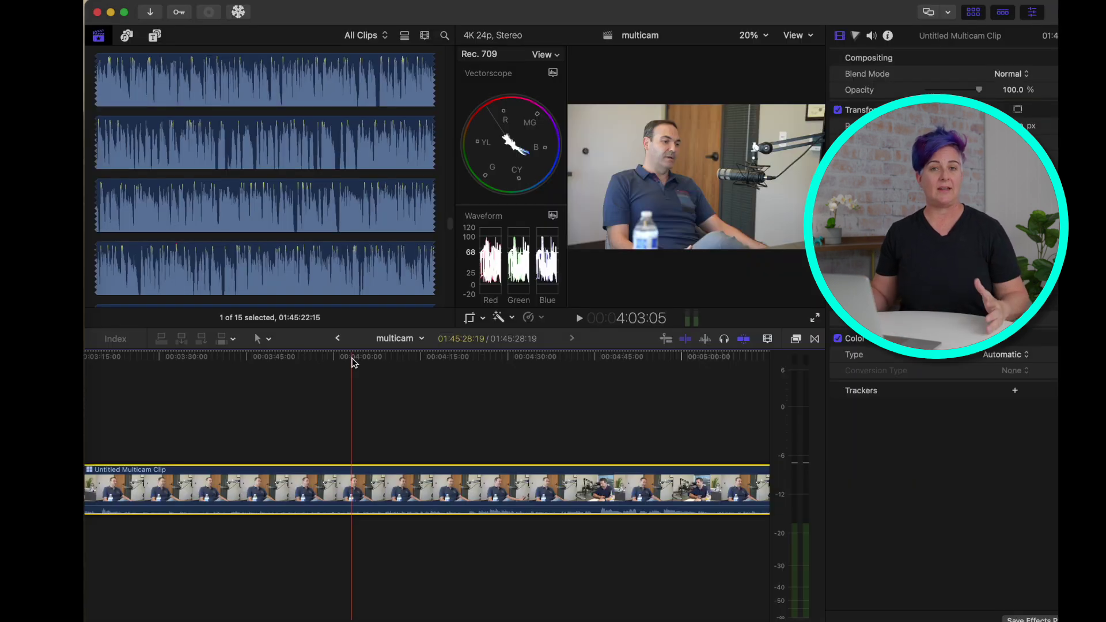
Show the multicam angles beside the viewer and cut the multicam clip to the Cam 3 angle at 4:09:02.
click(791, 36)
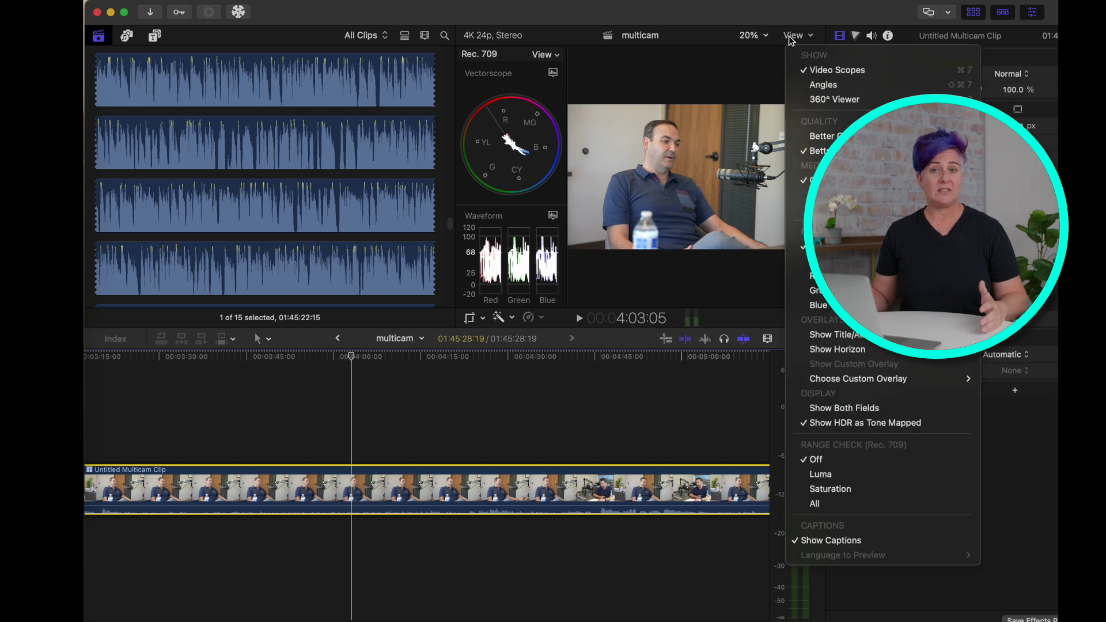
click(823, 85)
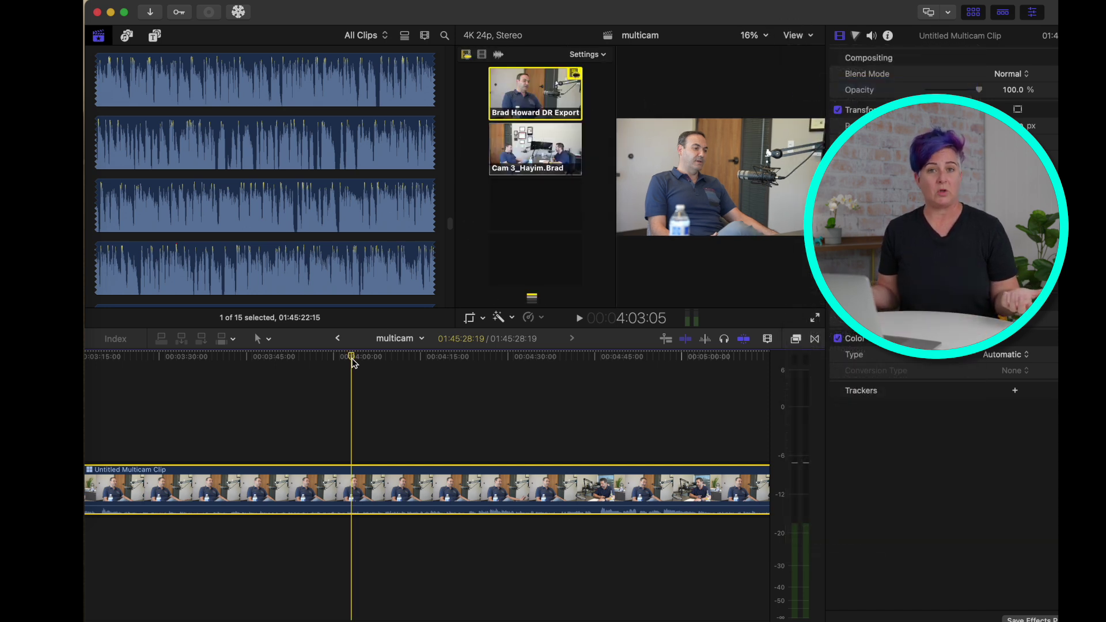
click(372, 358)
drag(372, 362, 385, 382)
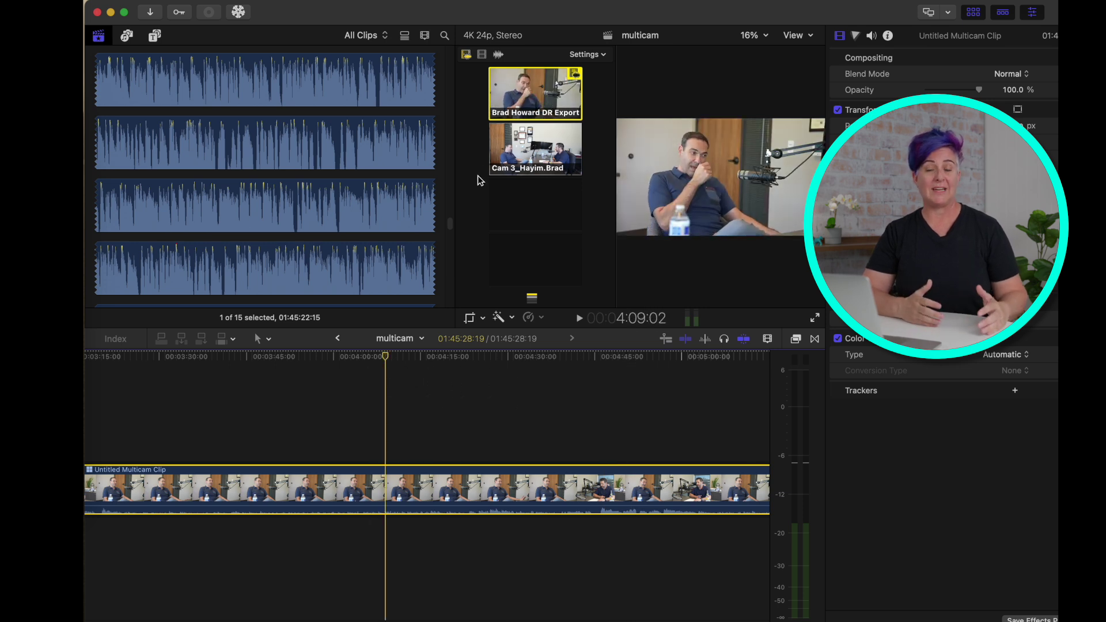
click(539, 148)
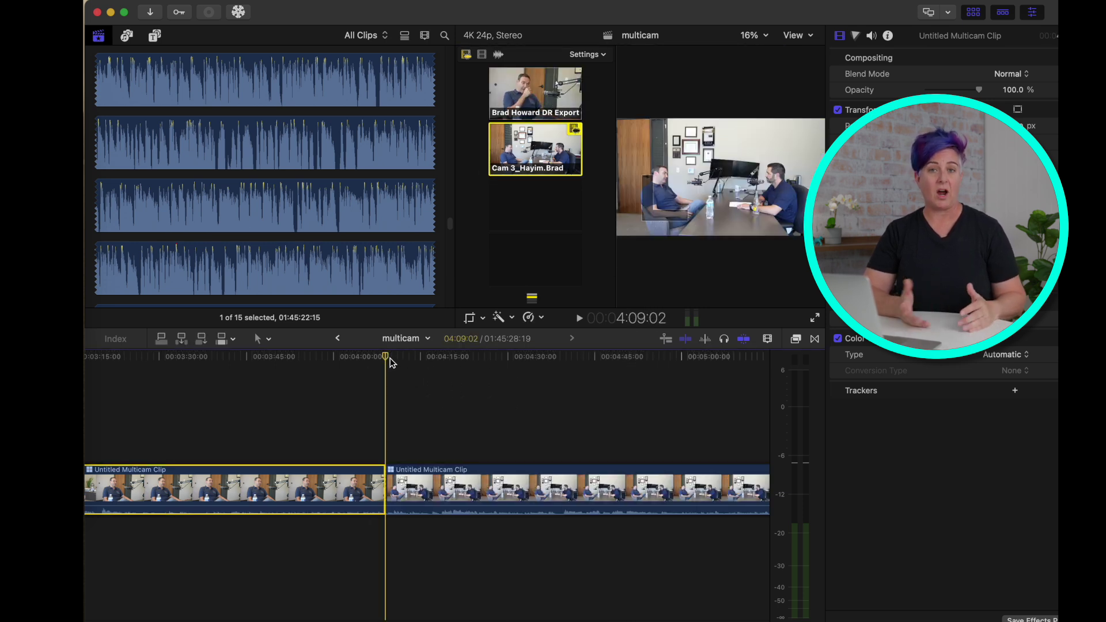
Cut the multicam clip back to the DR Export angle at 4:49:17 and review the Cam 3 segment around 4:35:16.
drag(387, 361, 620, 368)
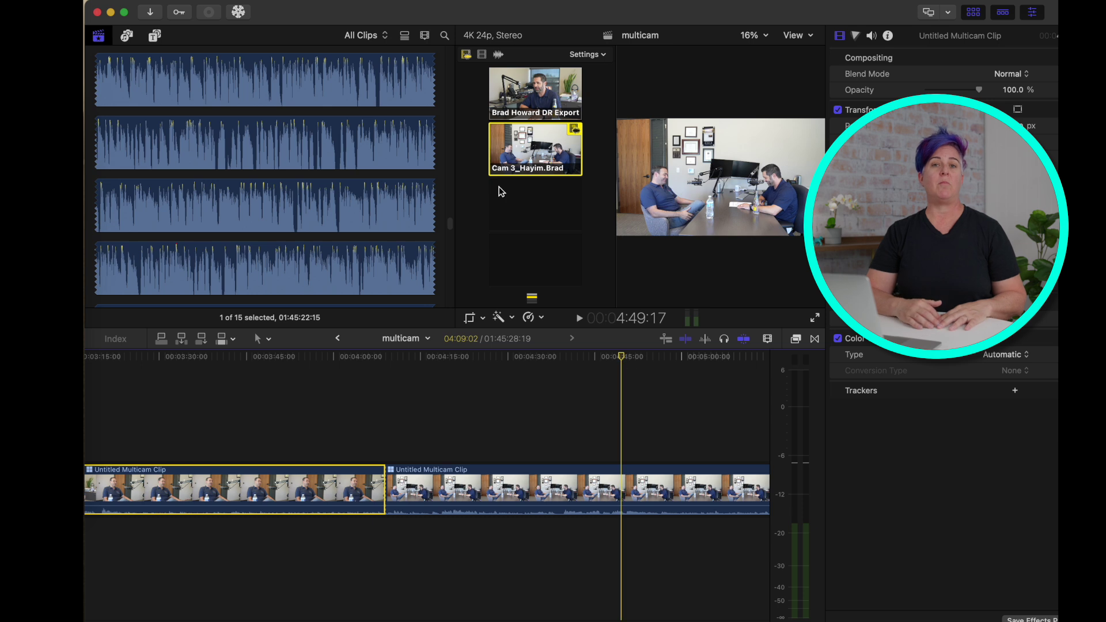
click(536, 92)
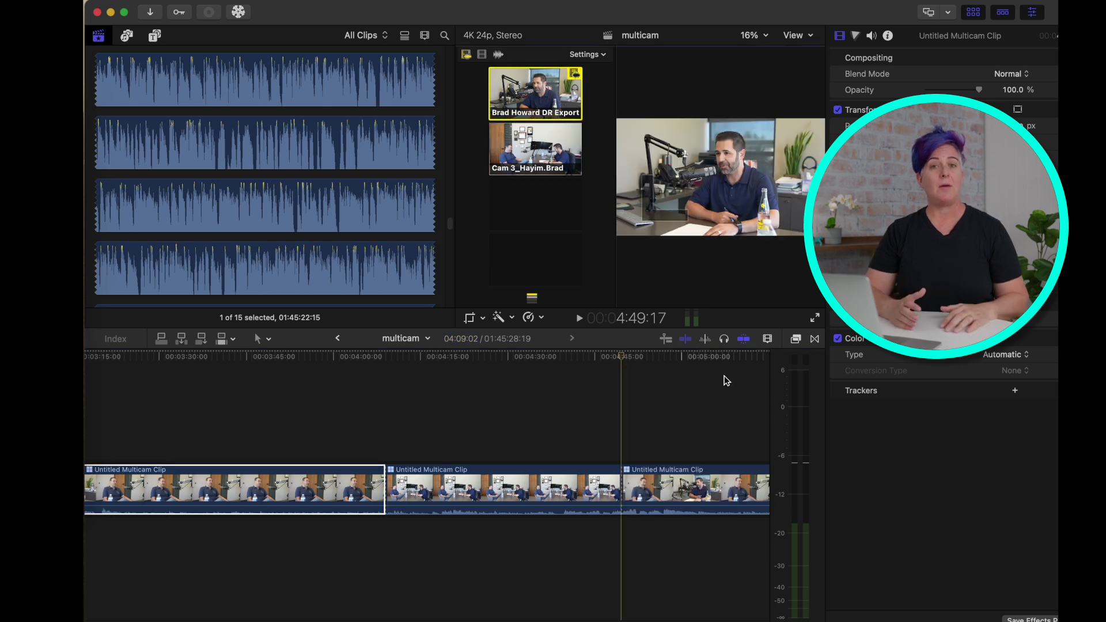
drag(621, 356, 541, 373)
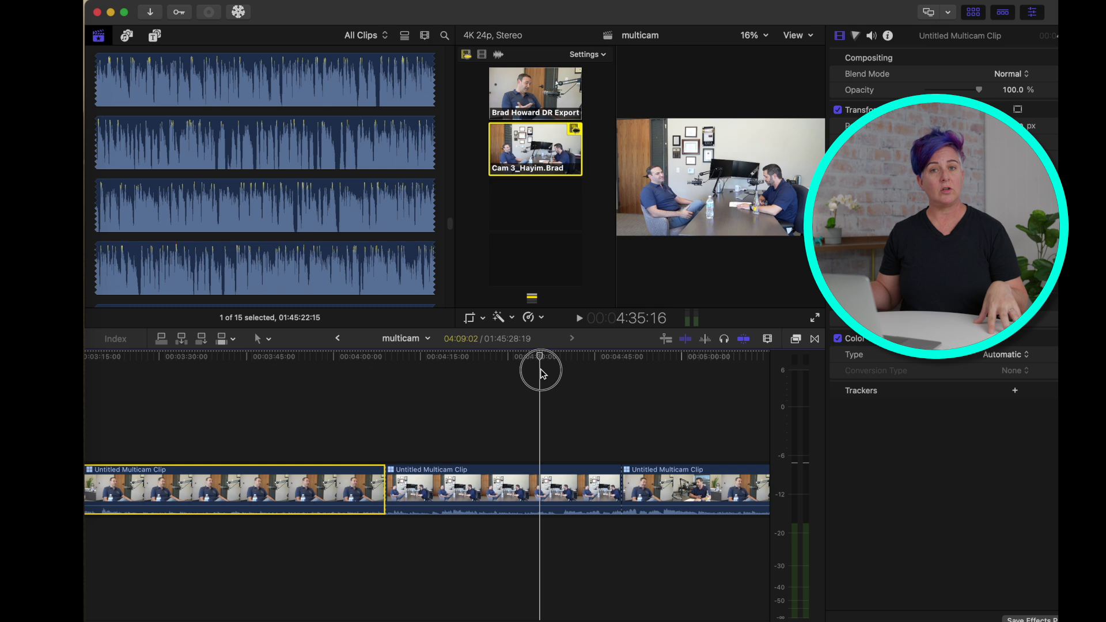